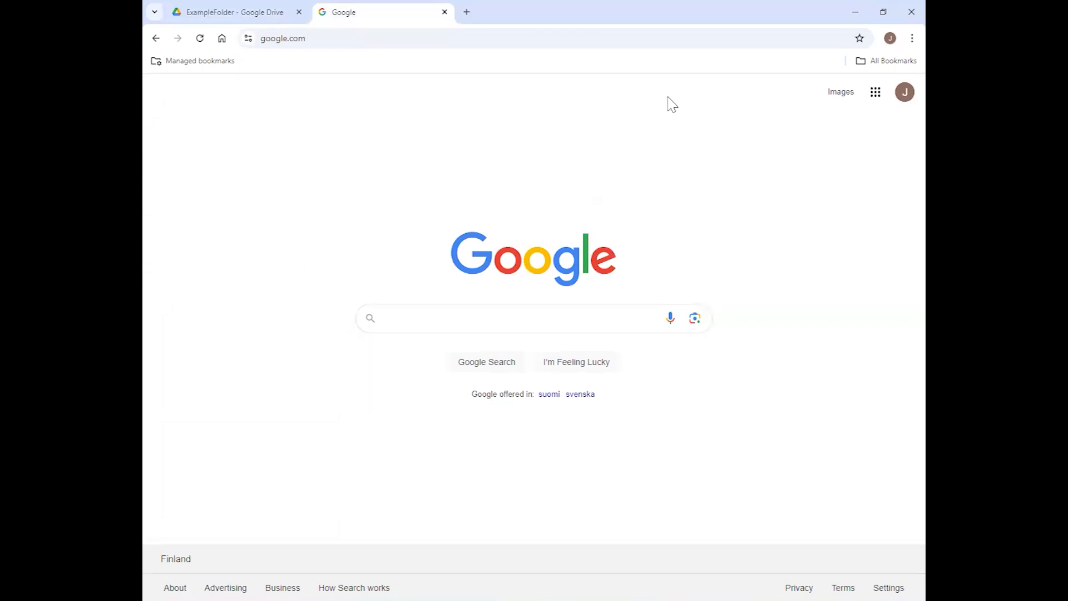
# Step: Switch to Google Drive and create a folder named "Another Folder" inside ExampleFolder
pyautogui.click(206, 10)
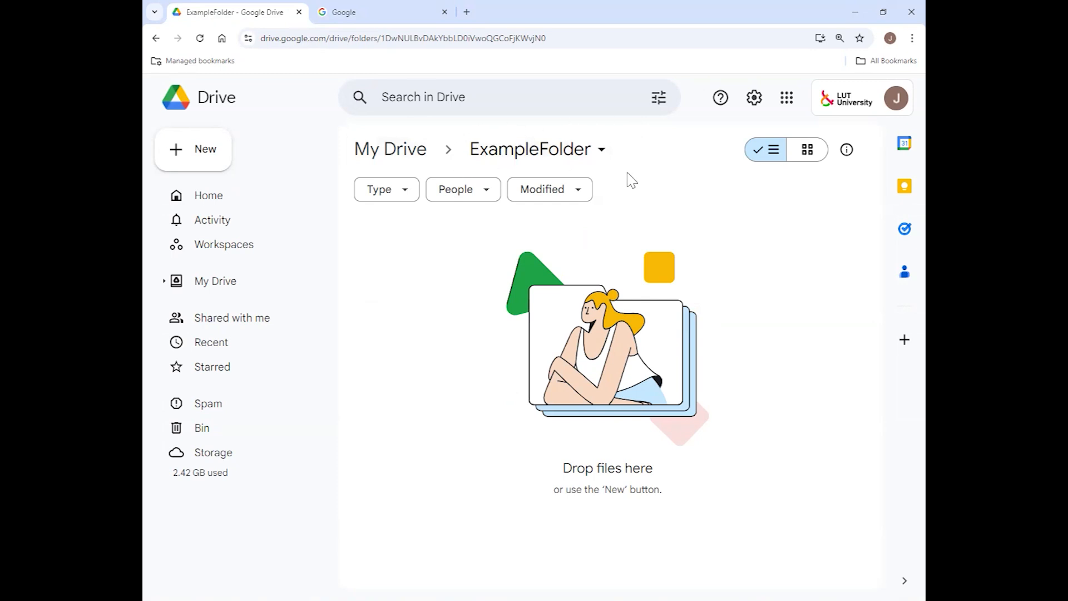
pyautogui.click(206, 158)
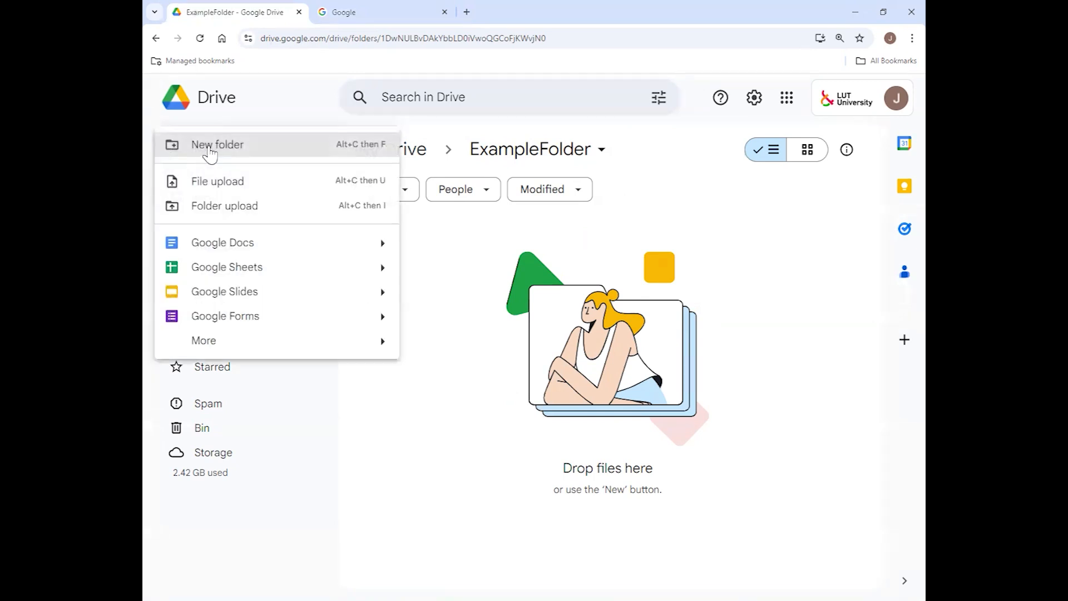
pyautogui.click(245, 149)
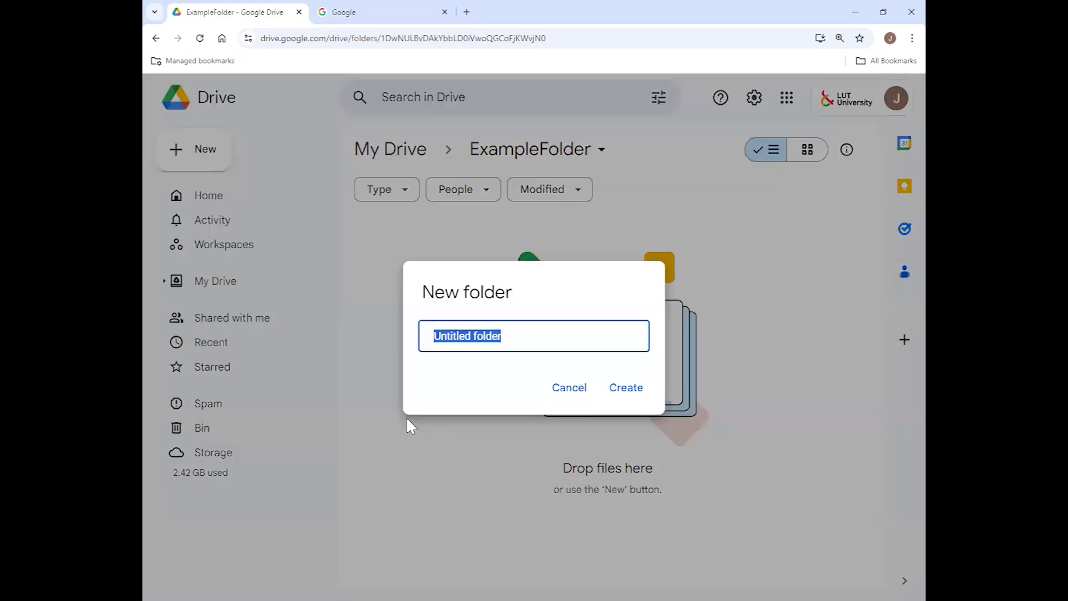
pyautogui.write('Another Folder')
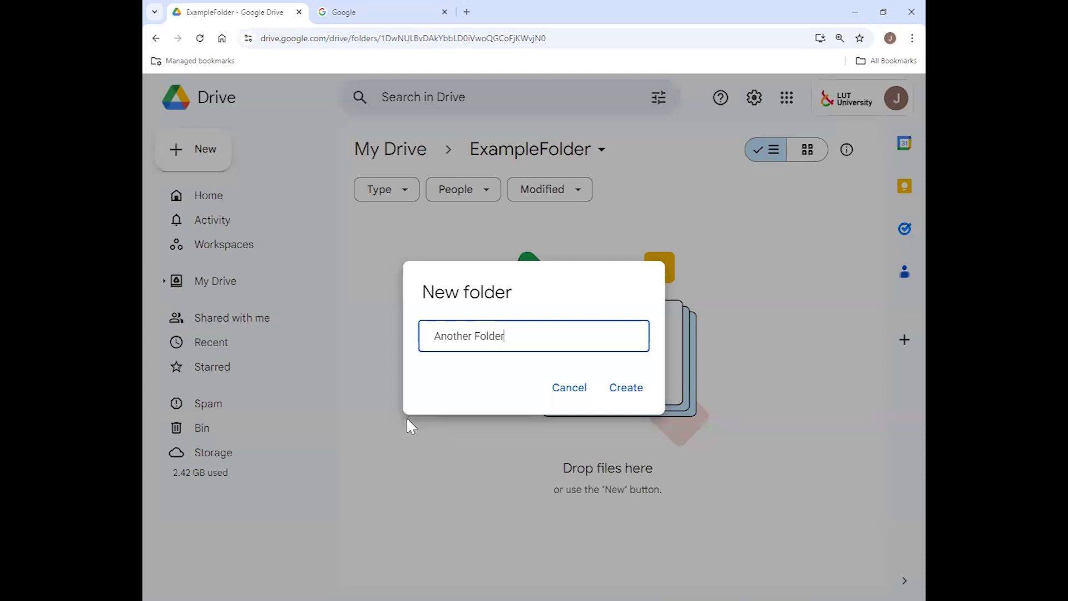
pyautogui.press('Return')
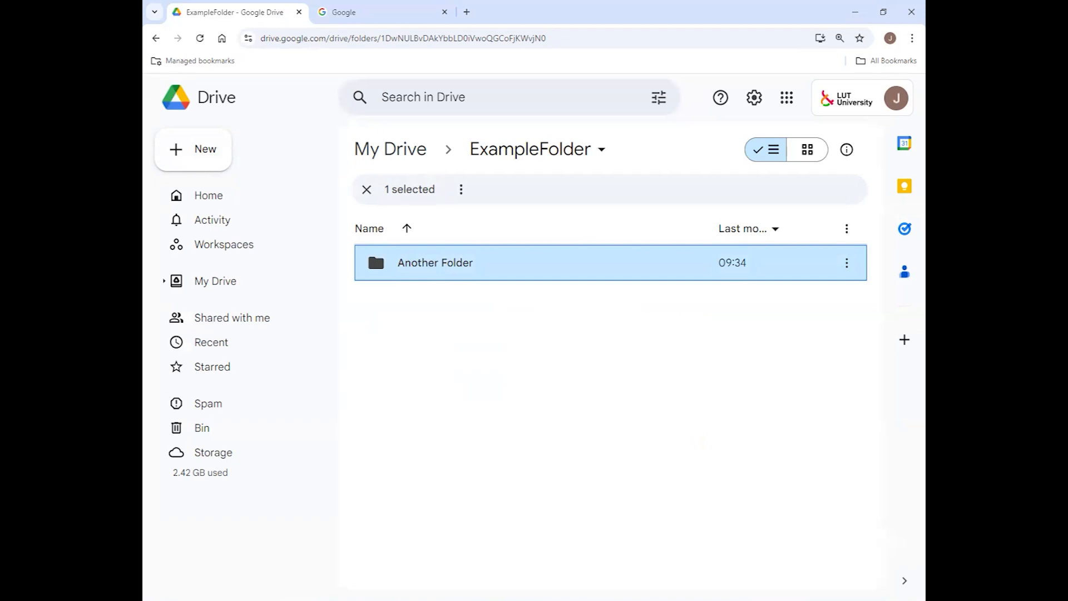
# Step: Upload Picture1.jpg from the computer's Pictures folder into ExampleFolder and minimize the File Explorer window
pyautogui.hotkey('alt', 'Tab')
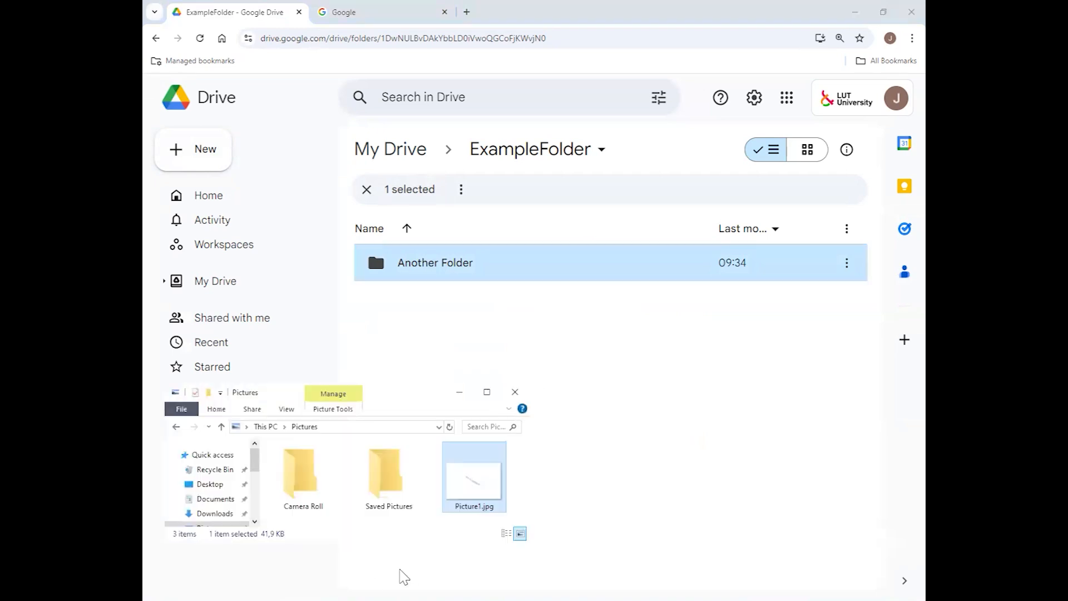
pyautogui.moveTo(491, 490); pyautogui.dragTo(684, 362)
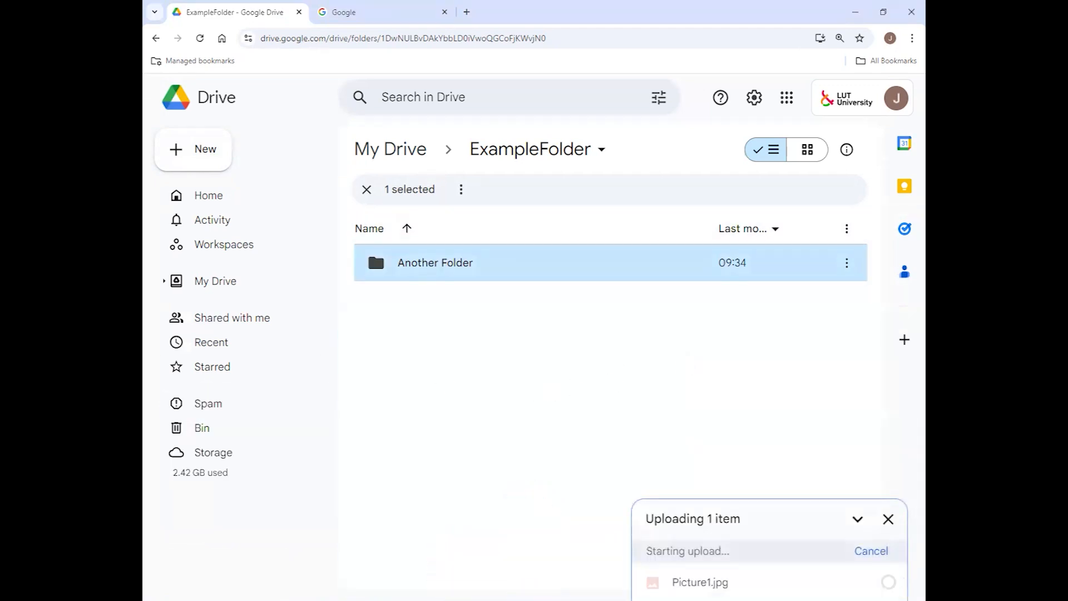
pyautogui.hotkey('alt', 'Tab')
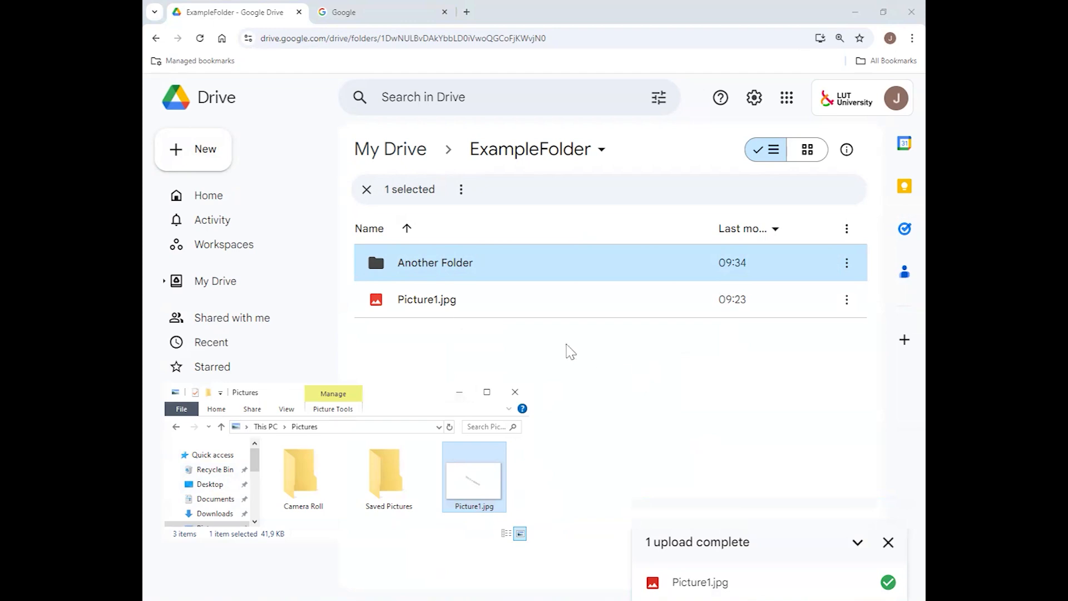
pyautogui.click(460, 393)
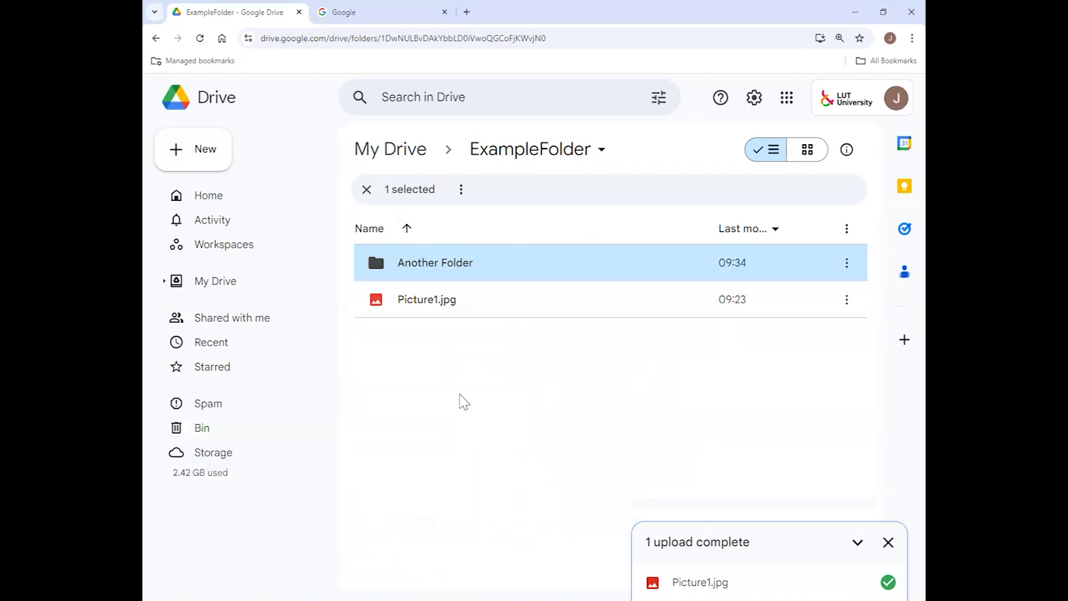
# Step: Preview the uploaded Picture1.jpg, close the preview and clear the file selection
pyautogui.doubleClick(474, 311)
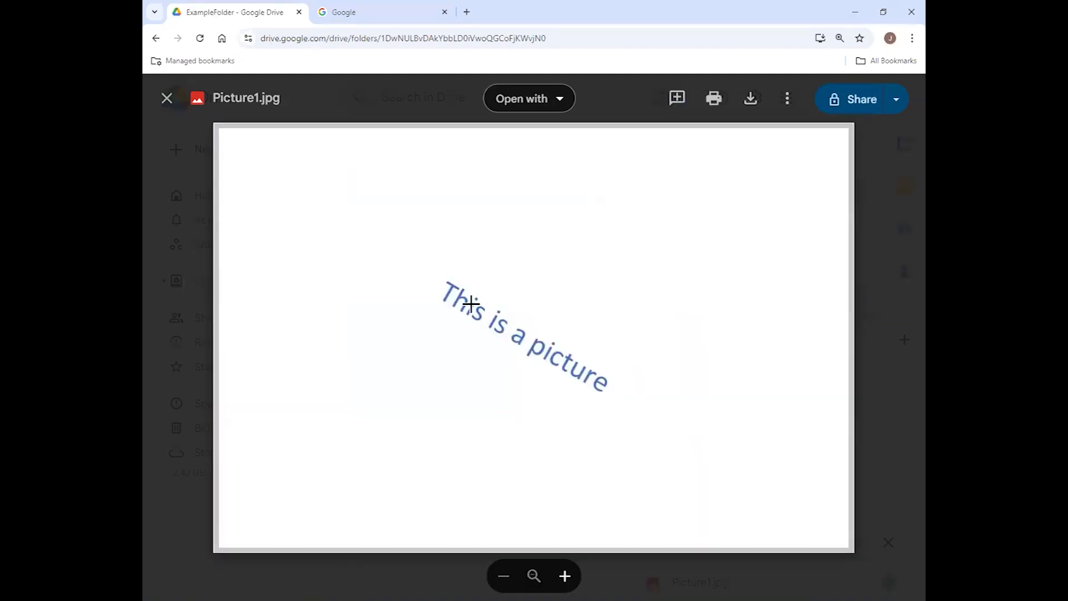
pyautogui.click(159, 100)
pyautogui.click(473, 385)
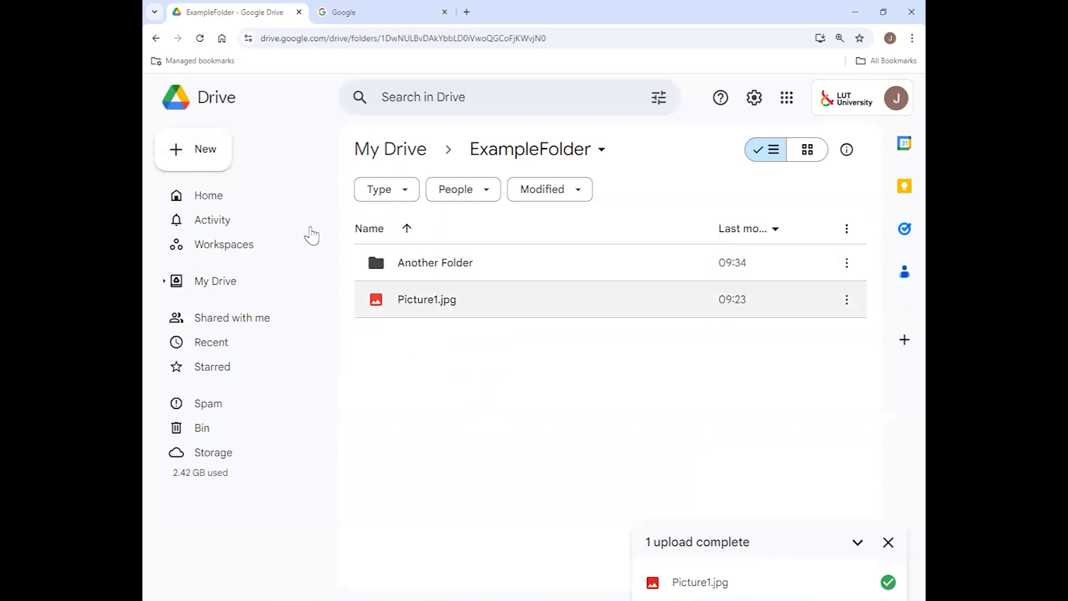
# Step: Create a new Google Docs document in ExampleFolder and enter the word "Text" in it
pyautogui.click(205, 159)
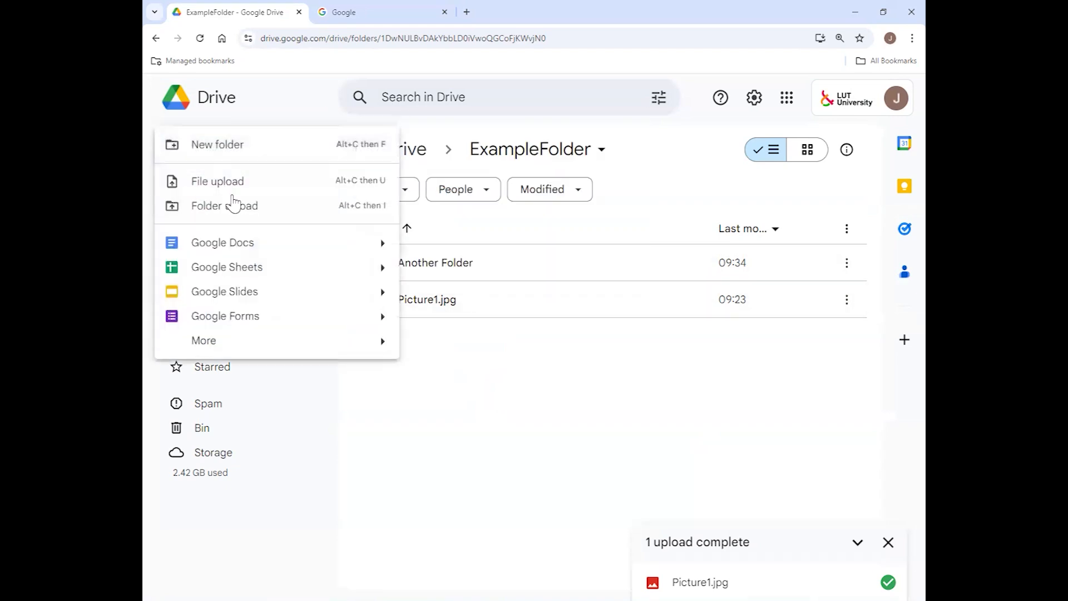
pyautogui.click(260, 251)
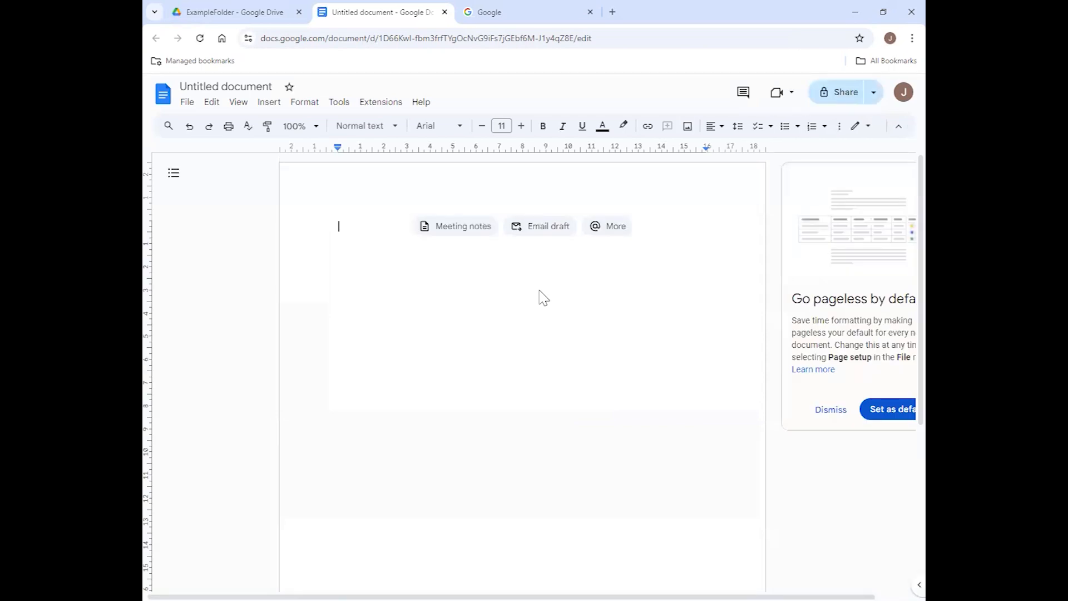
pyautogui.write('Text')
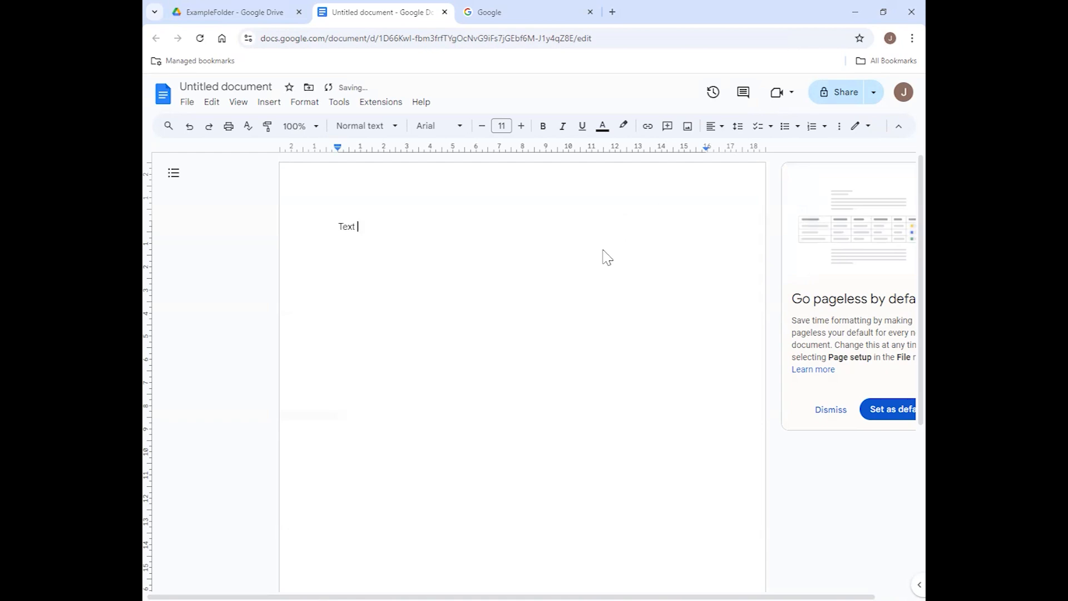
# Step: Copy the word "Text" and paste it repeatedly until it fills 15 lines of the document
pyautogui.click(334, 225)
pyautogui.moveTo(334, 226); pyautogui.dragTo(362, 228)
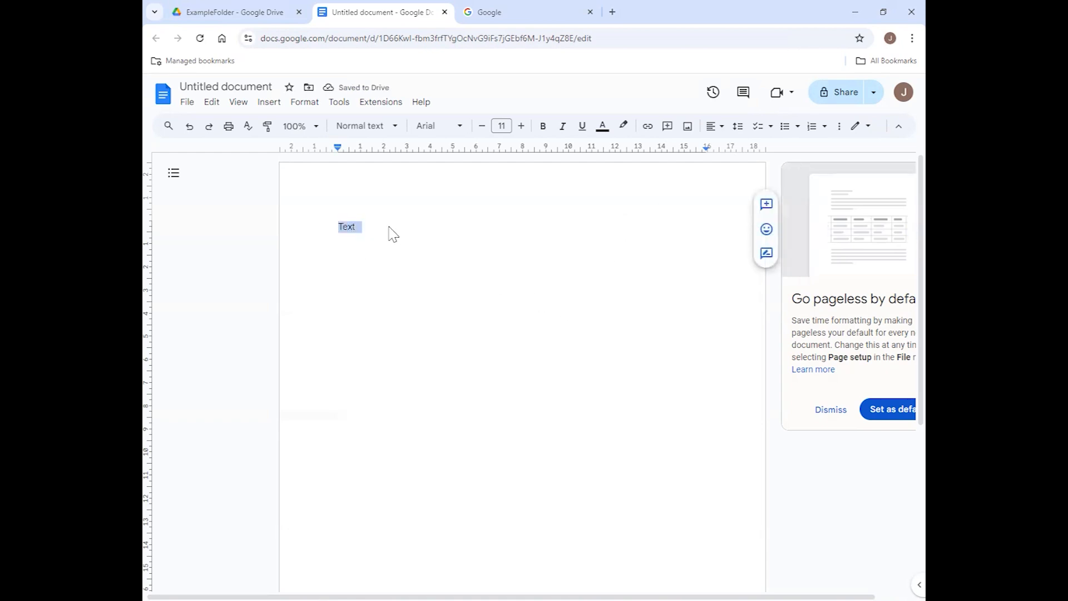
pyautogui.click(429, 278)
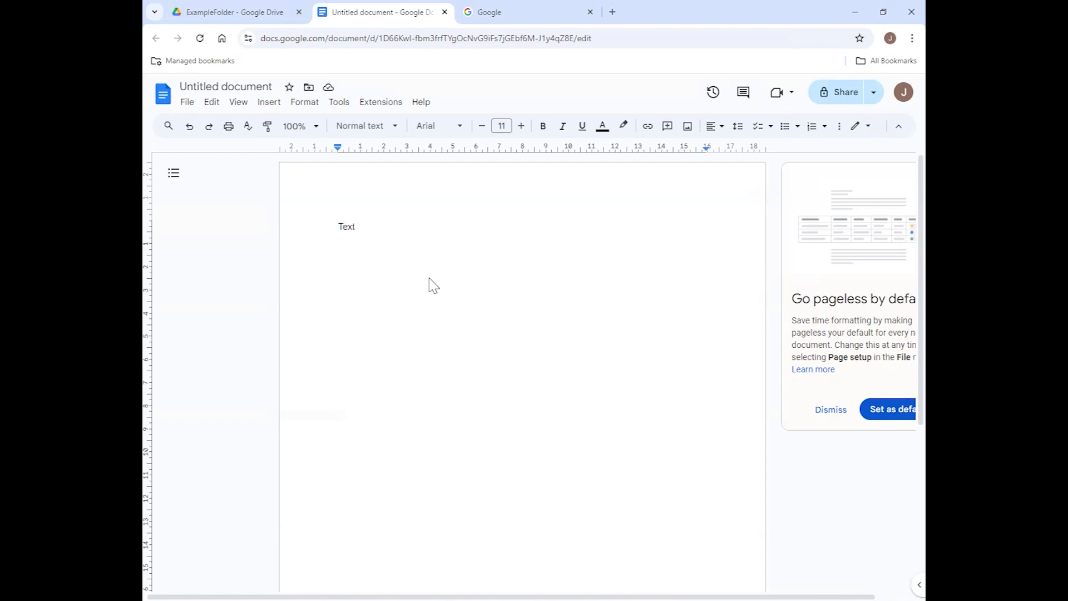
pyautogui.hotkey('ctrl', 'v')
pyautogui.hotkey('ctrl', 'v')
pyautogui.hotkey('ctrl', 'v')
pyautogui.hotkey('ctrl', 'v')
pyautogui.hotkey('ctrl', 'v')
pyautogui.hotkey('ctrl', 'v')
pyautogui.hotkey('ctrl', 'v')
pyautogui.hotkey('ctrl', 'v')
pyautogui.hotkey('ctrl', 'v')
pyautogui.hotkey('ctrl', 'v')
pyautogui.hotkey('ctrl', 'v')
pyautogui.hotkey('ctrl', 'v')
pyautogui.hotkey('ctrl', 'v')
pyautogui.hotkey('ctrl', 'v')
pyautogui.hotkey('ctrl', 'v')
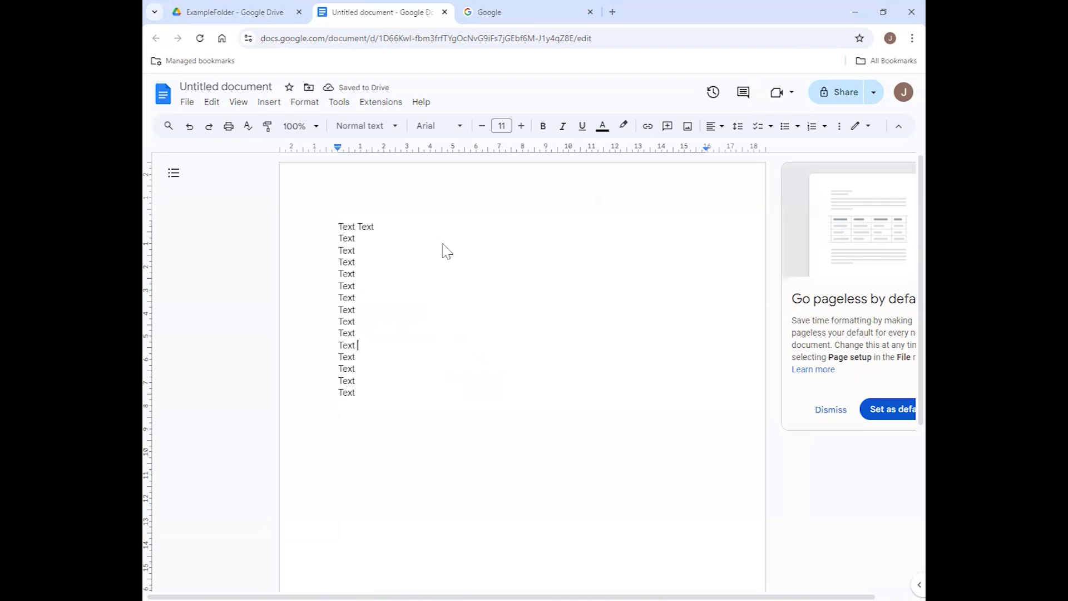
# Step: Check the new document in ExampleFolder's file list, return to it and rename it as "Document 1"
pyautogui.click(226, 13)
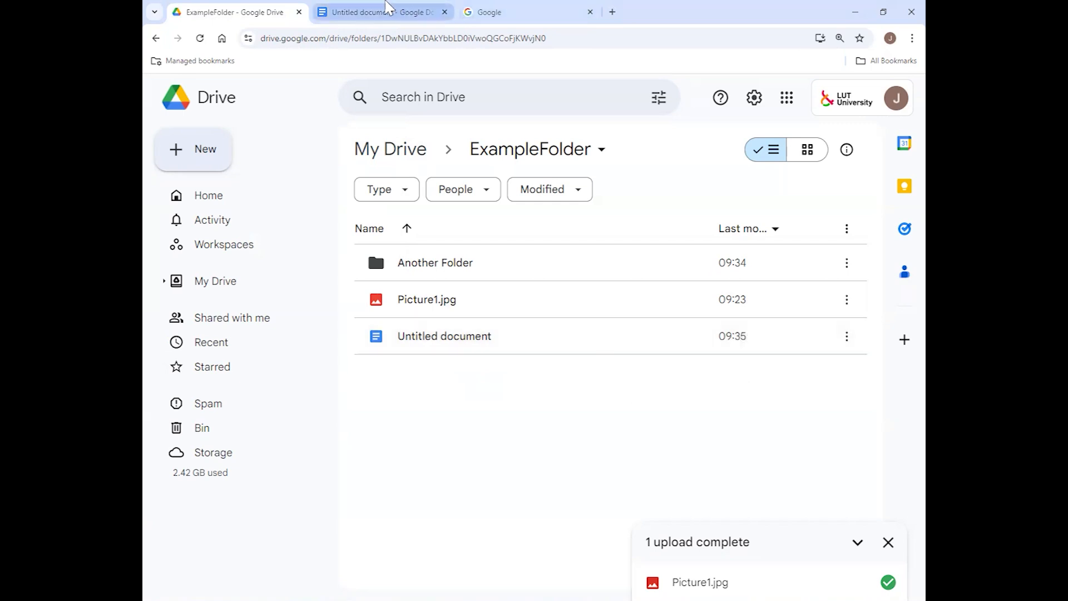
pyautogui.click(382, 12)
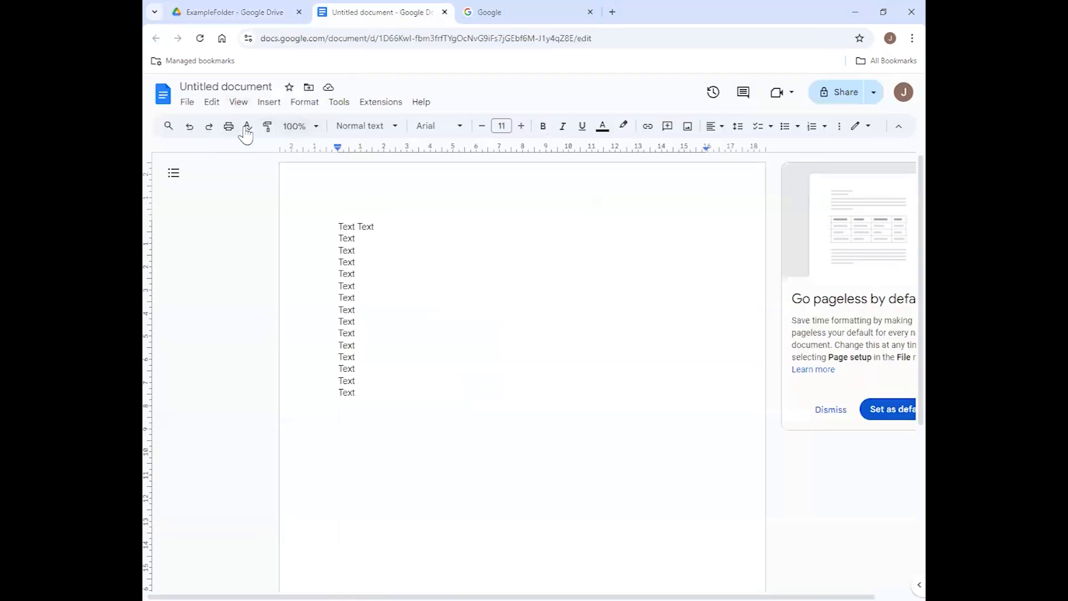
pyautogui.click(234, 86)
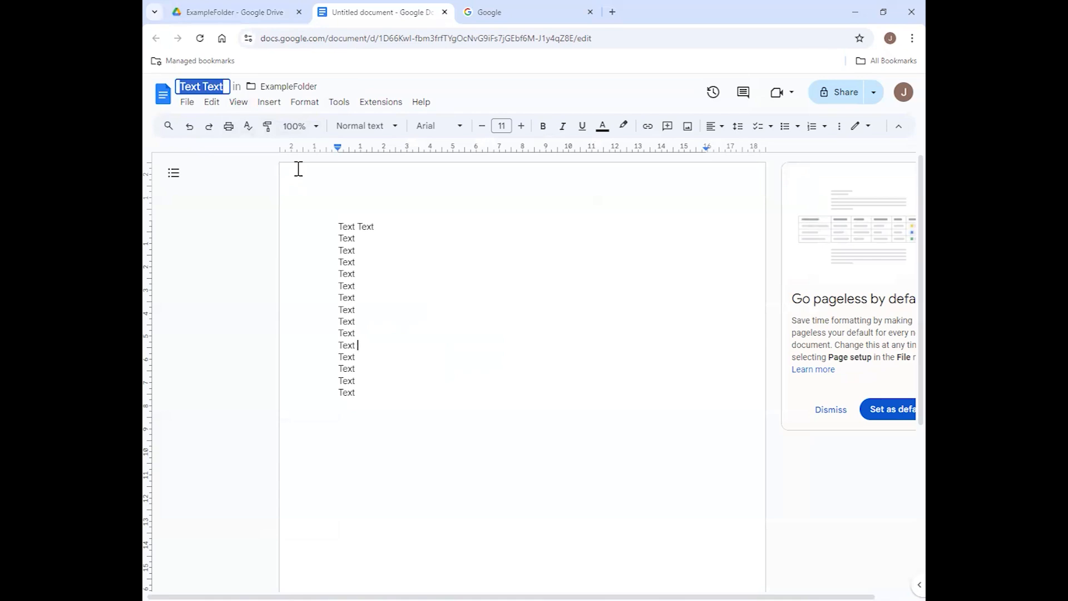
pyautogui.press('BackSpace')
pyautogui.write('Document 1')
pyautogui.press('Return')
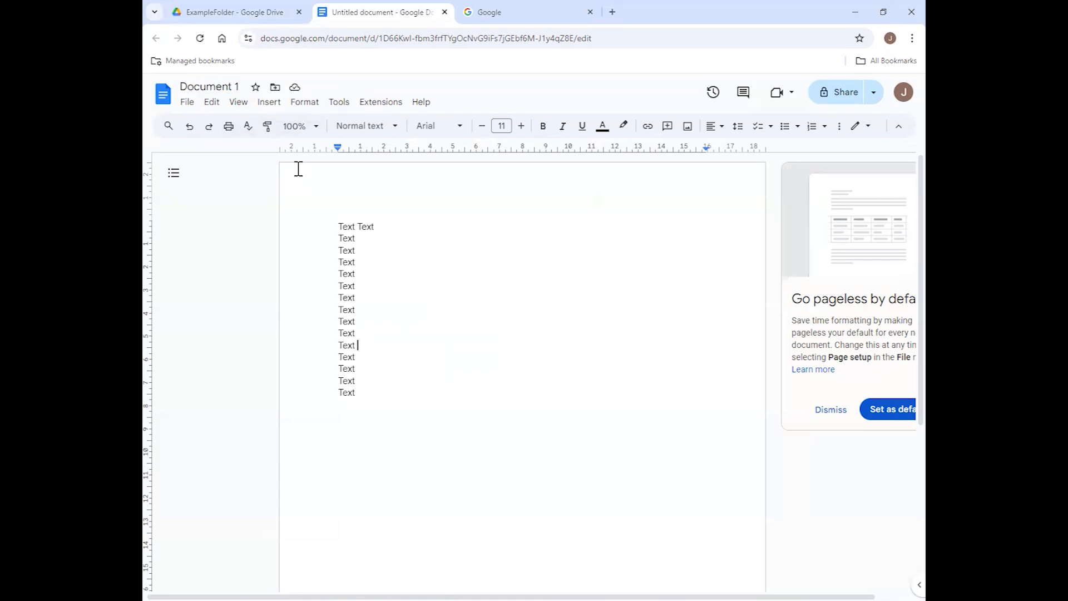
# Step: Return to ExampleFolder in Google Drive and check the renamed document in the file list
pyautogui.click(258, 8)
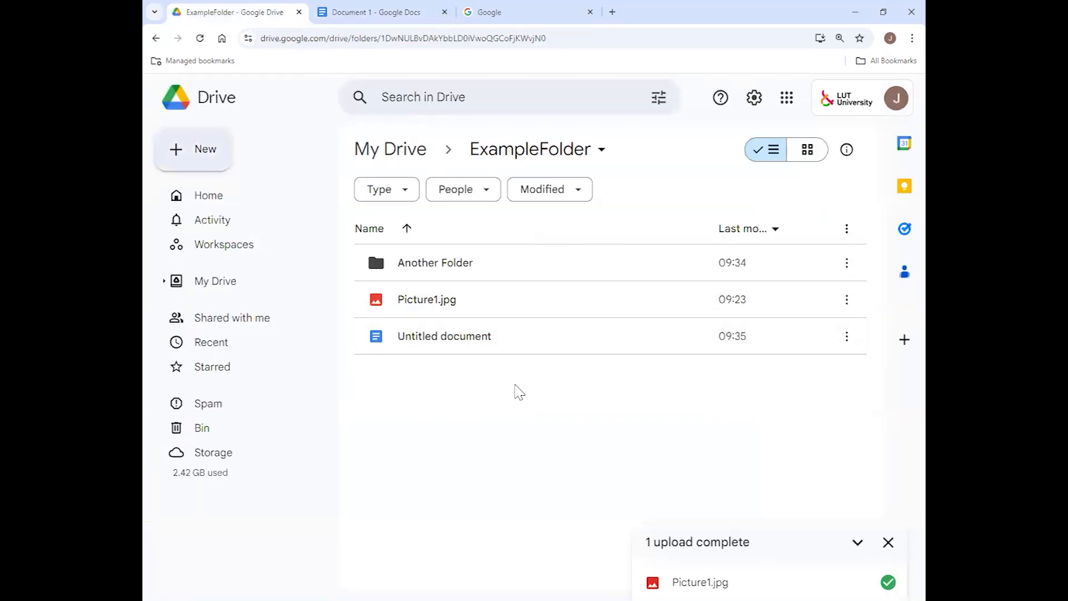
pyautogui.click(390, 11)
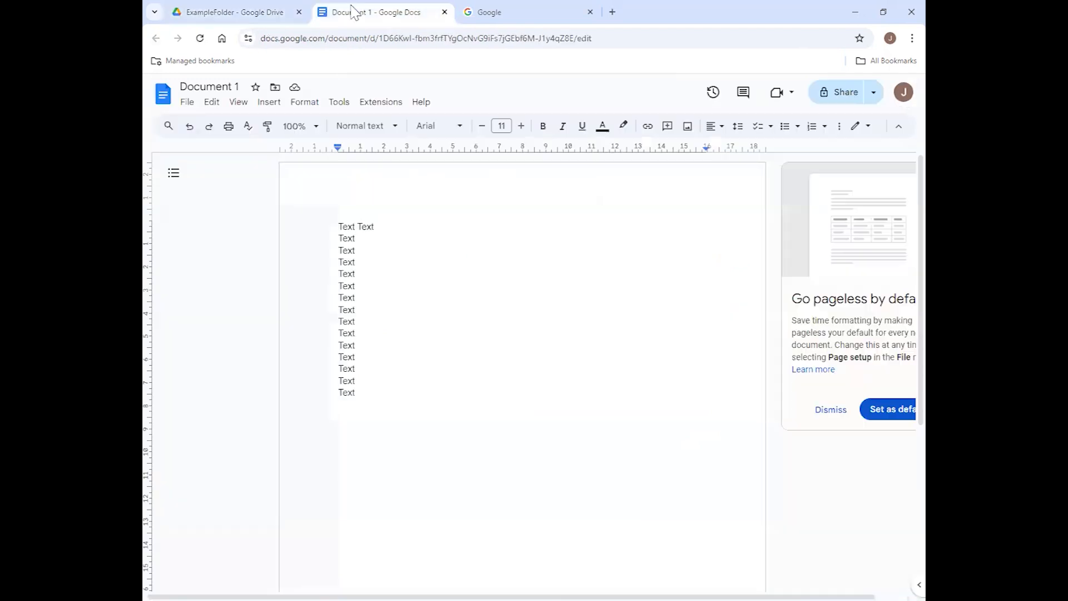
pyautogui.click(237, 10)
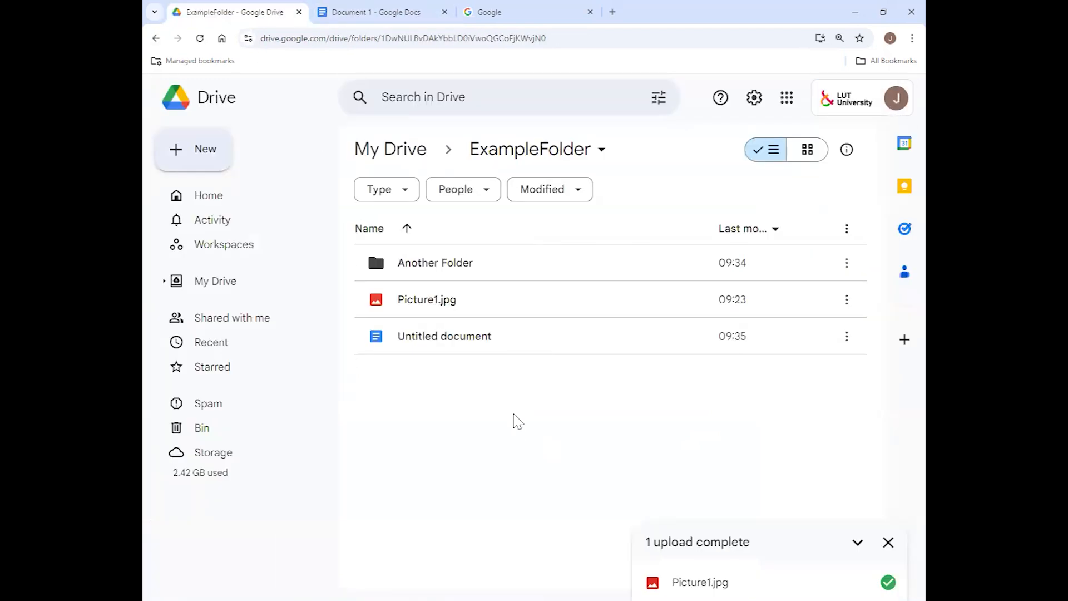
pyautogui.rightClick(515, 421)
pyautogui.click(470, 445)
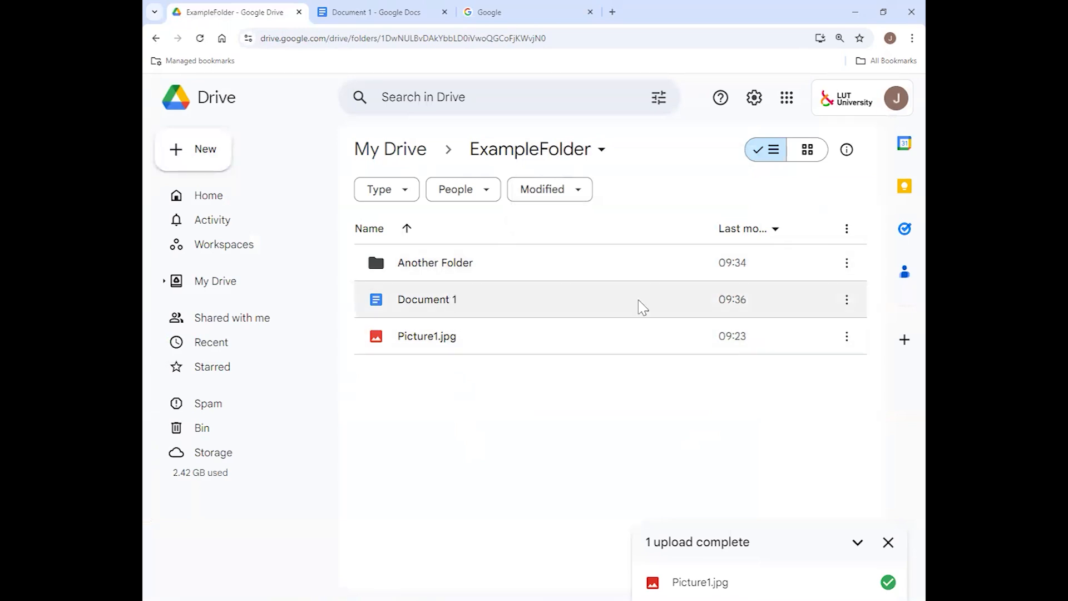
# Step: Rename the file Document 1 as "Document 2" from the Drive file list
pyautogui.click(847, 301)
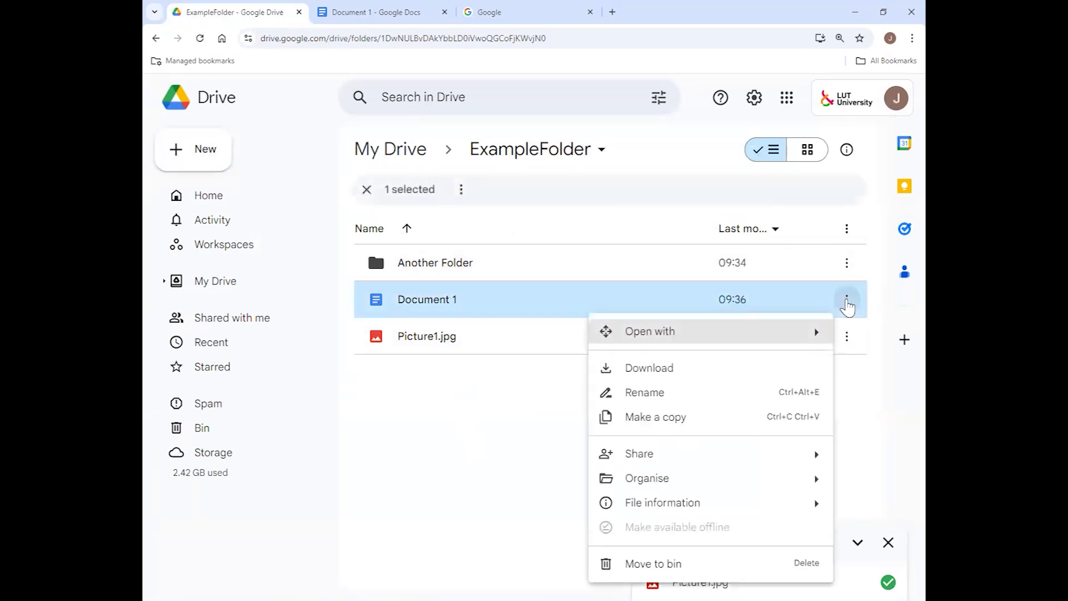
pyautogui.click(758, 393)
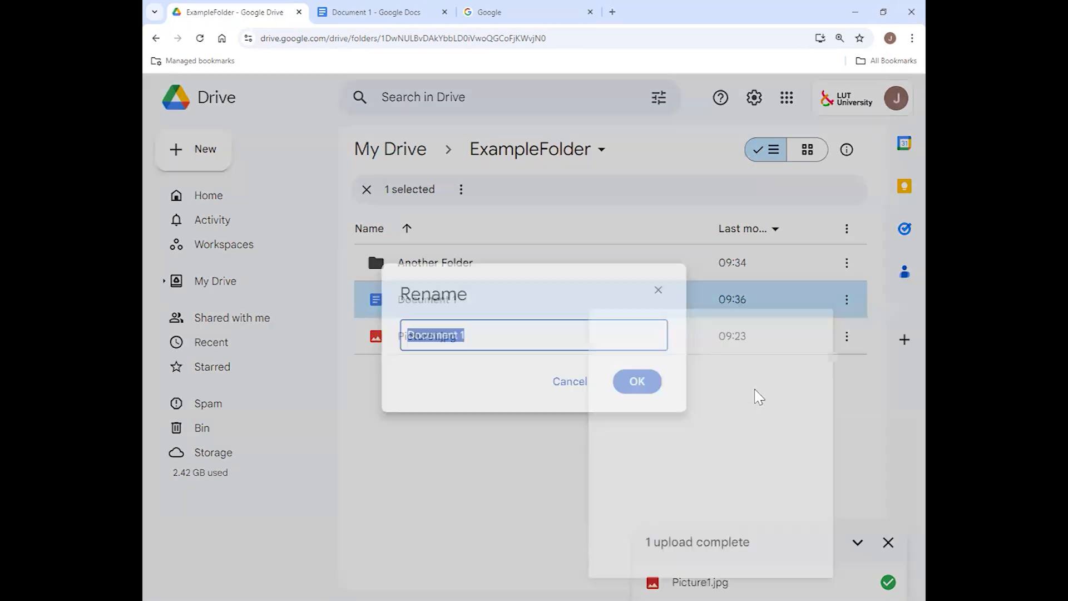
pyautogui.write('Document 2')
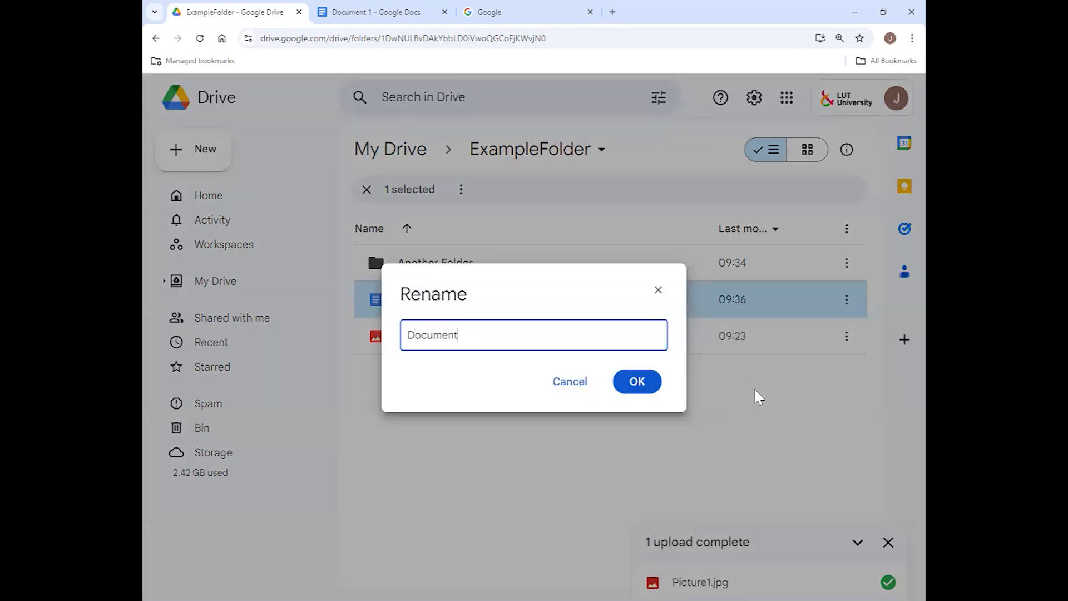
pyautogui.press('Return')
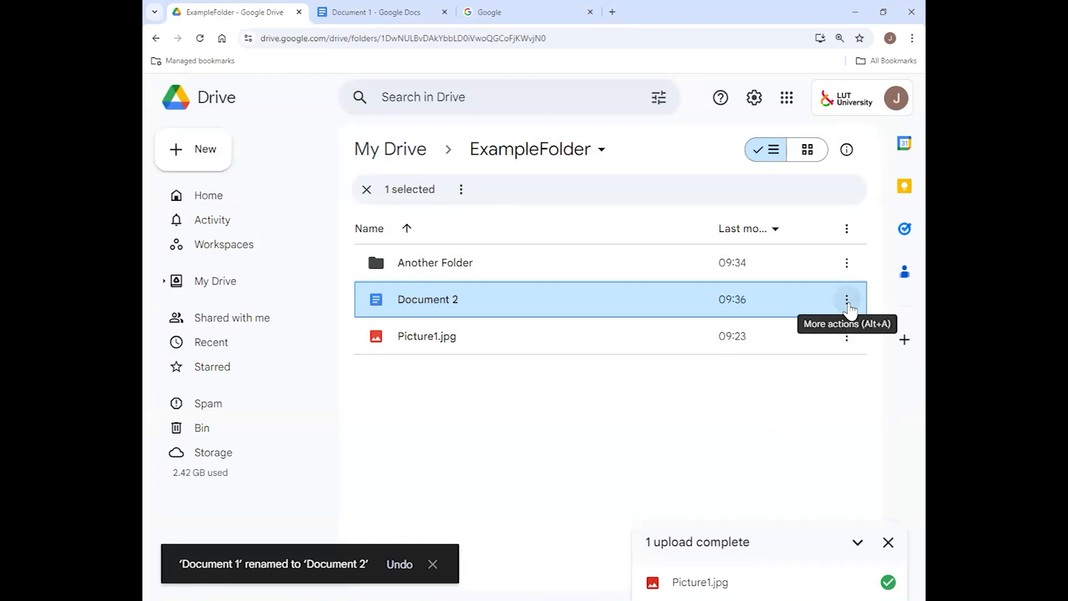
# Step: Copy the sharing link of Document 2 and set its general access to "Anyone with the link"
pyautogui.click(848, 304)
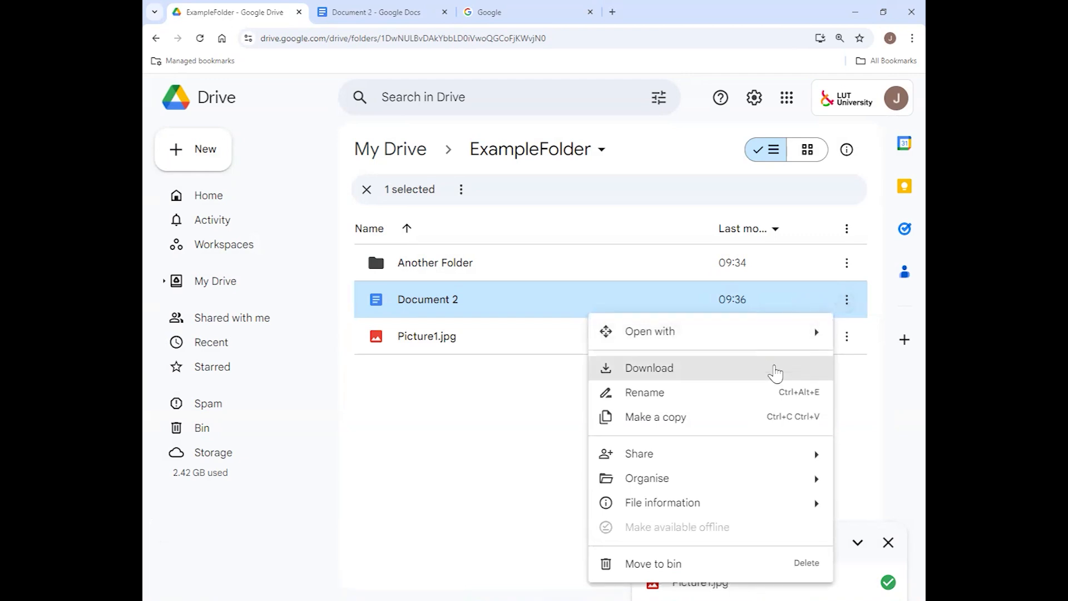
pyautogui.moveTo(735, 463)
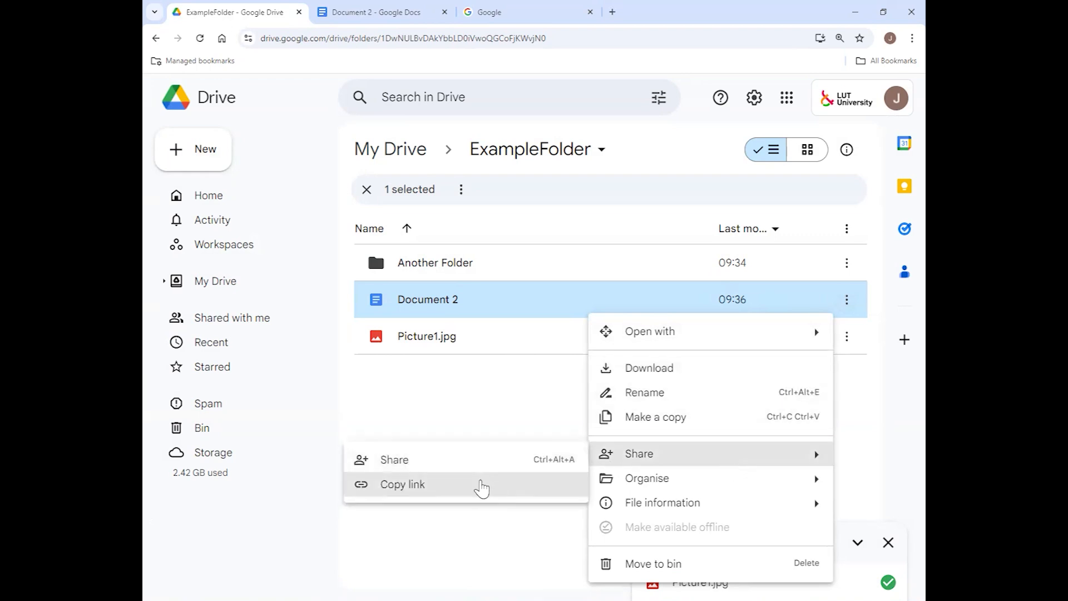
pyautogui.click(482, 486)
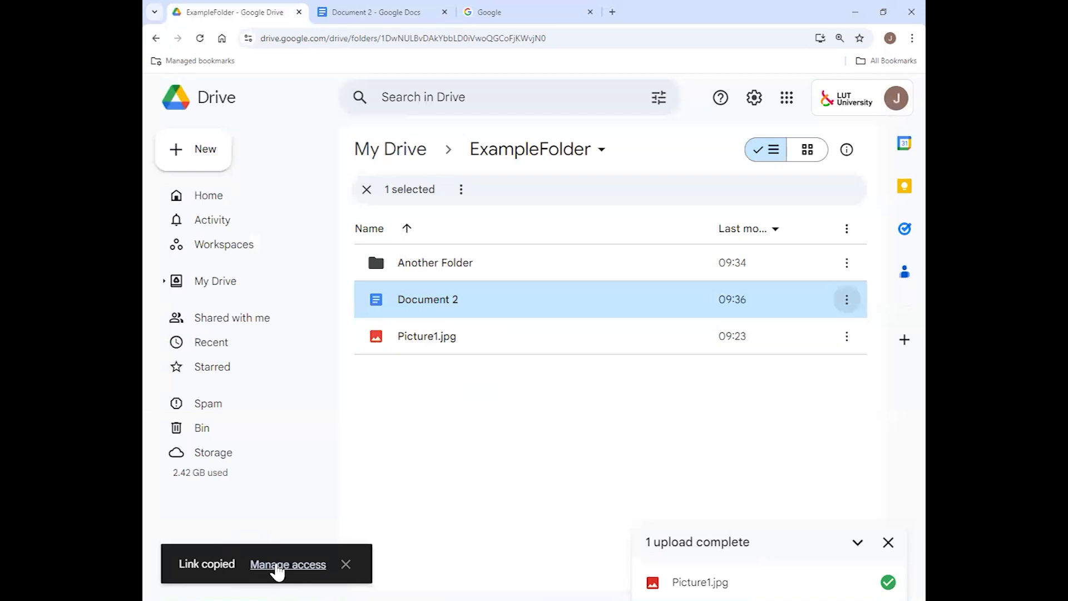
pyautogui.click(278, 564)
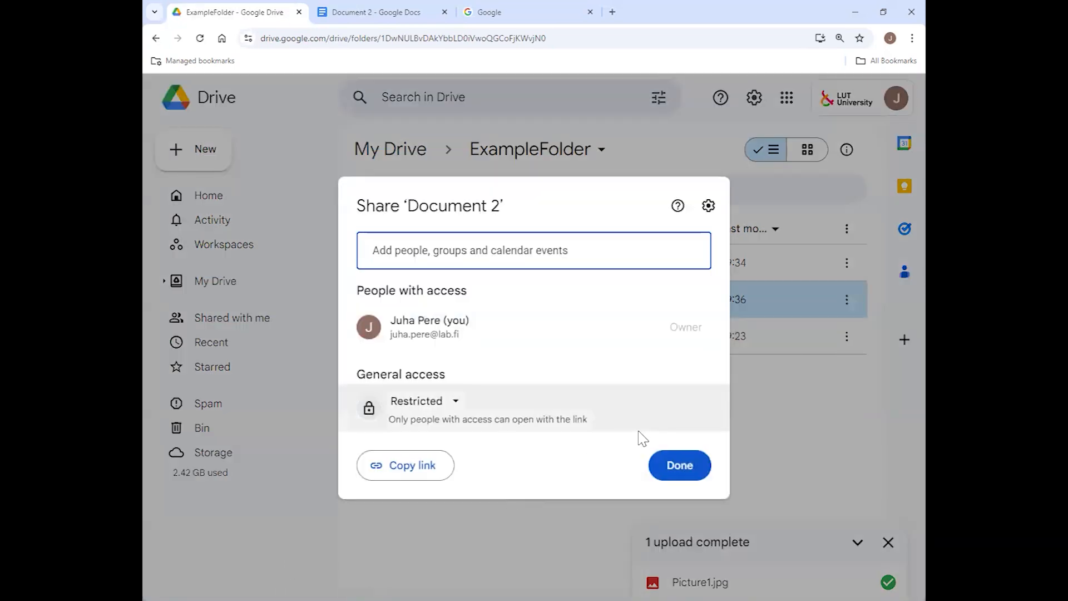
pyautogui.click(455, 403)
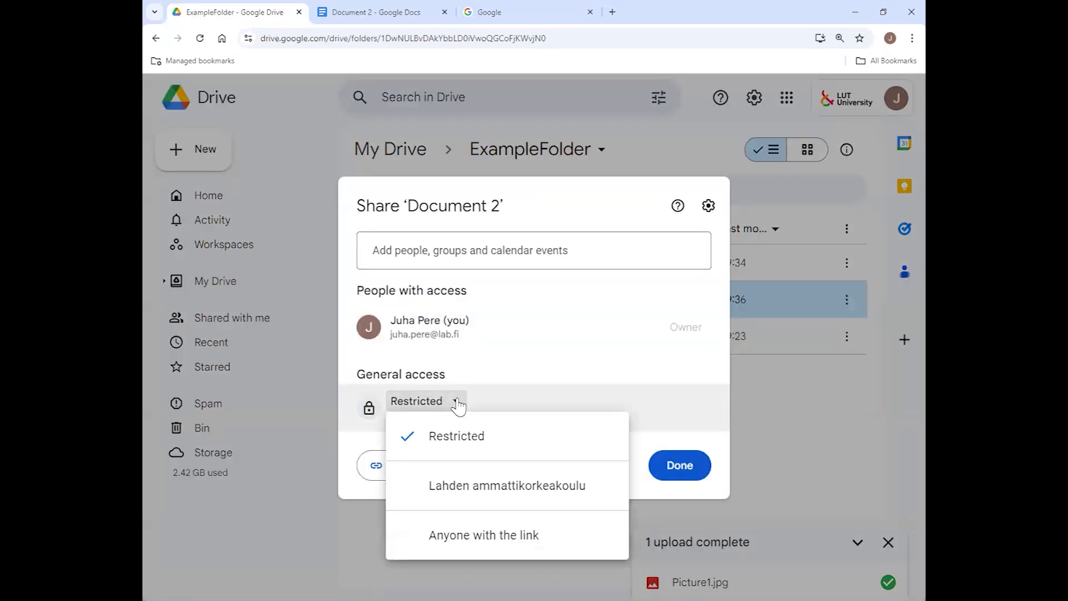
pyautogui.click(503, 544)
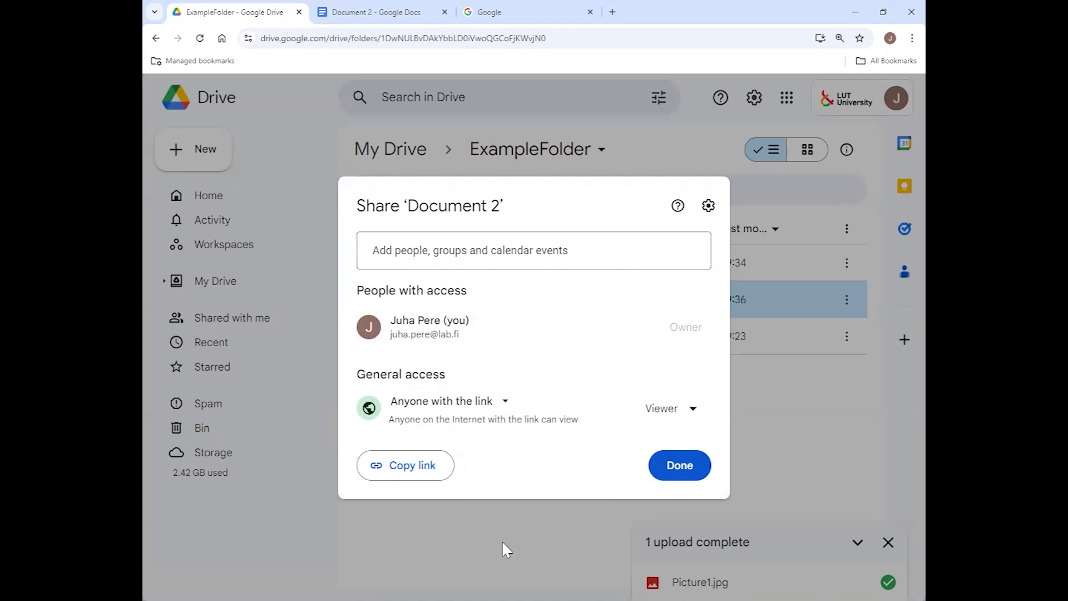
# Step: Review the link-access roles available for Document 2, keep Viewer and finish the sharing settings
pyautogui.click(694, 412)
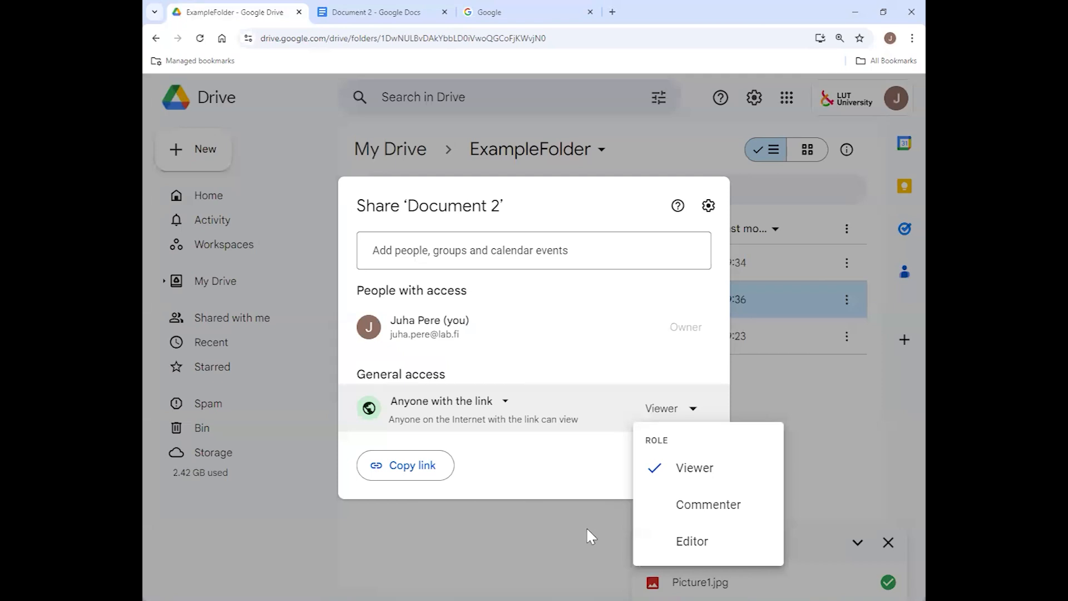
pyautogui.click(550, 477)
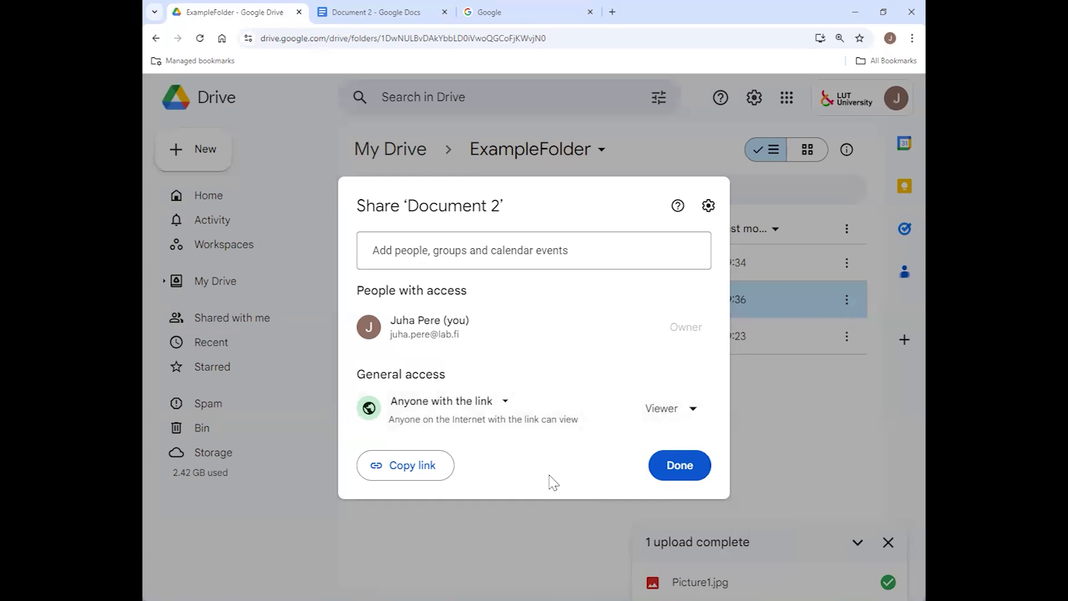
pyautogui.click(673, 474)
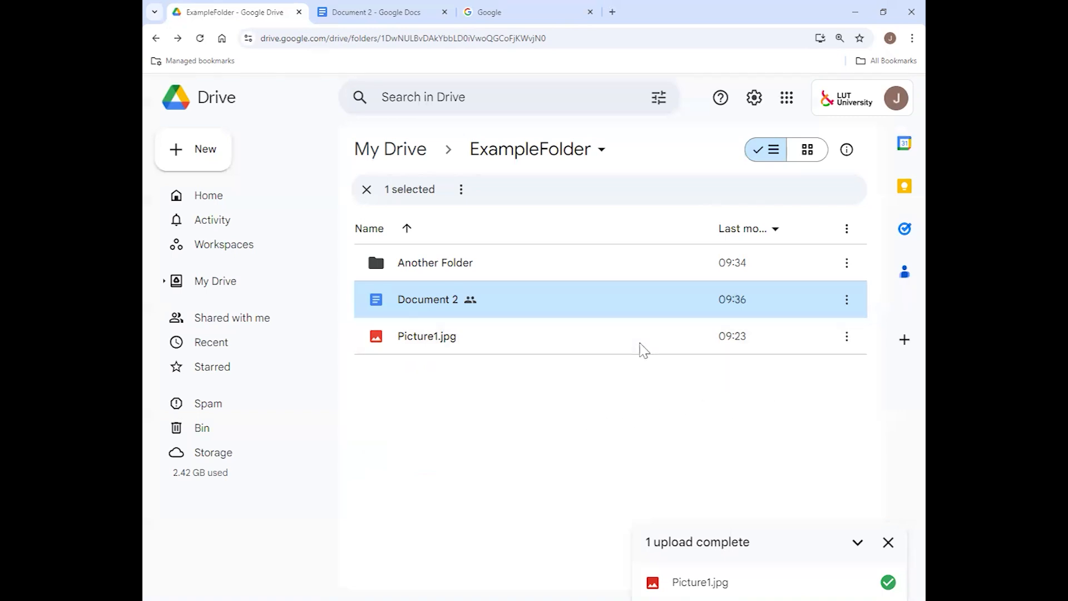
# Step: Move the file Picture1.jpg from ExampleFolder to the bin
pyautogui.click(856, 339)
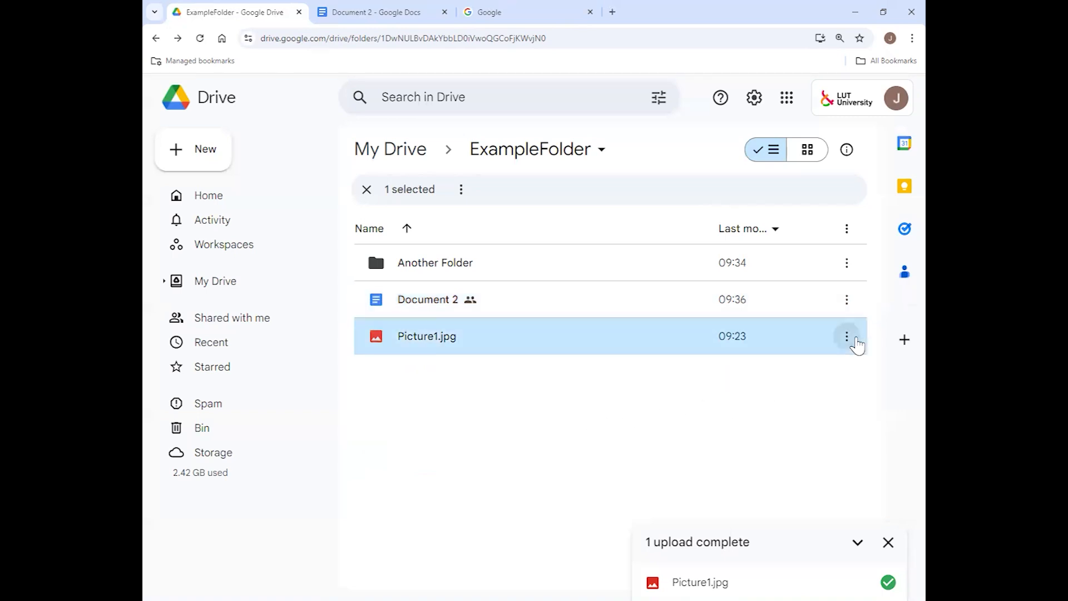
pyautogui.click(847, 338)
pyautogui.click(726, 328)
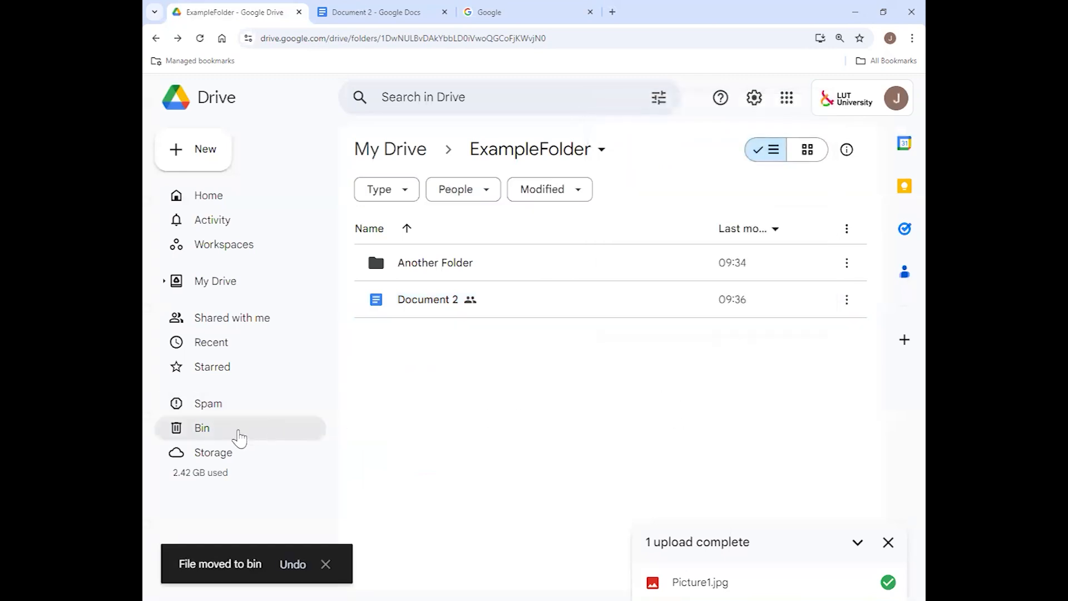
# Step: Open the bin and delete Picture1.jpg forever, confirming the permanent deletion
pyautogui.click(239, 437)
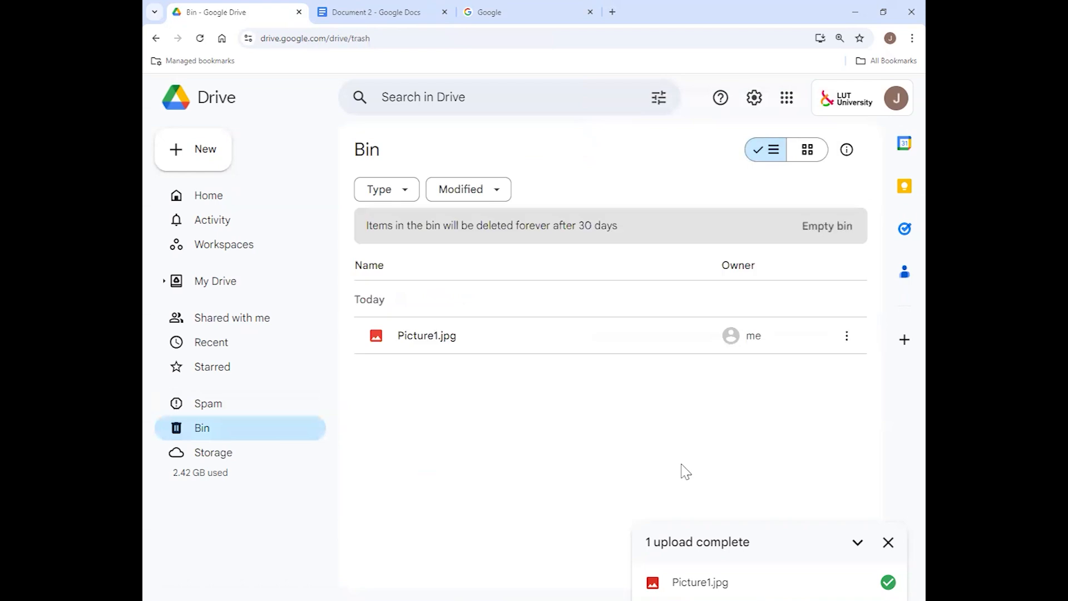
pyautogui.click(847, 337)
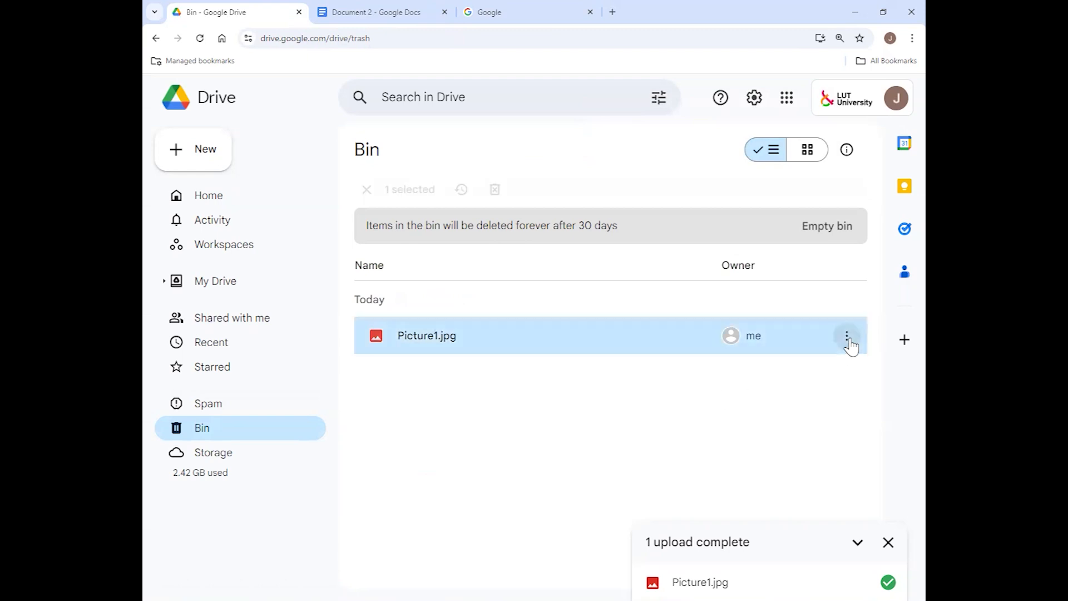
pyautogui.click(656, 402)
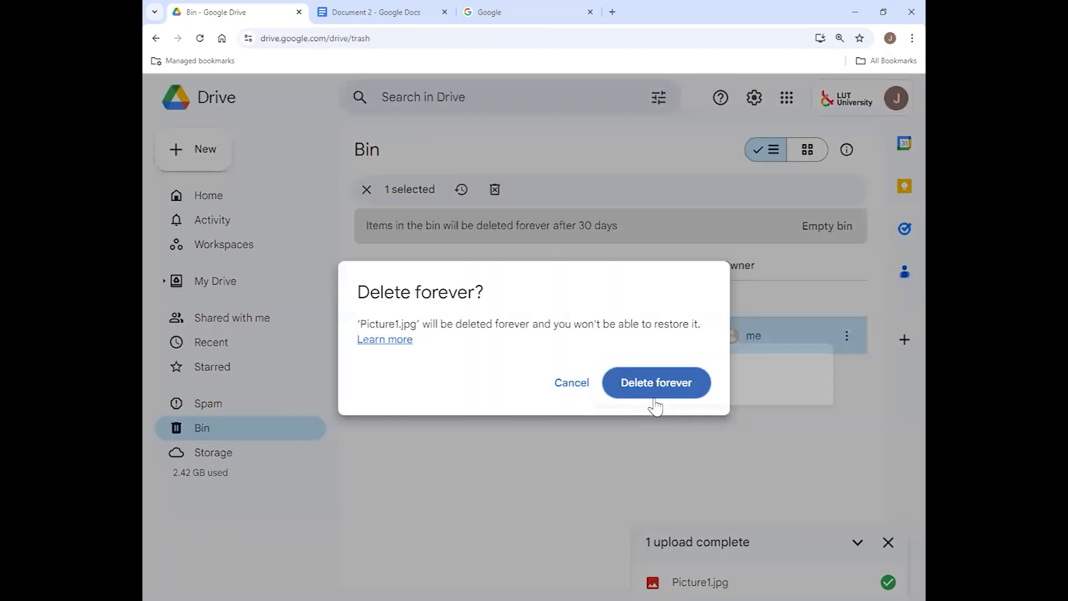
pyautogui.click(671, 391)
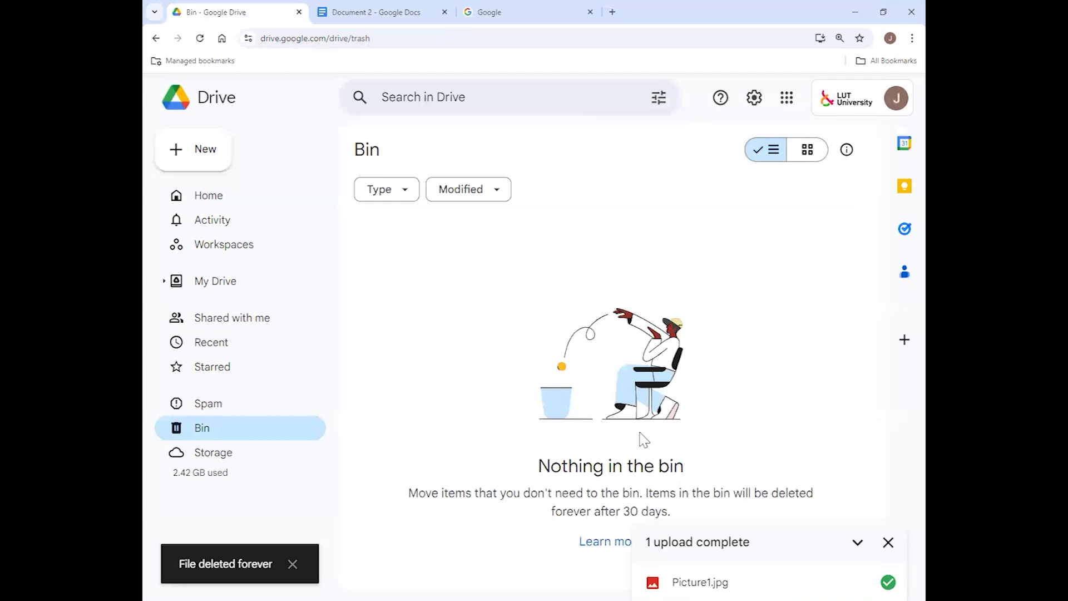